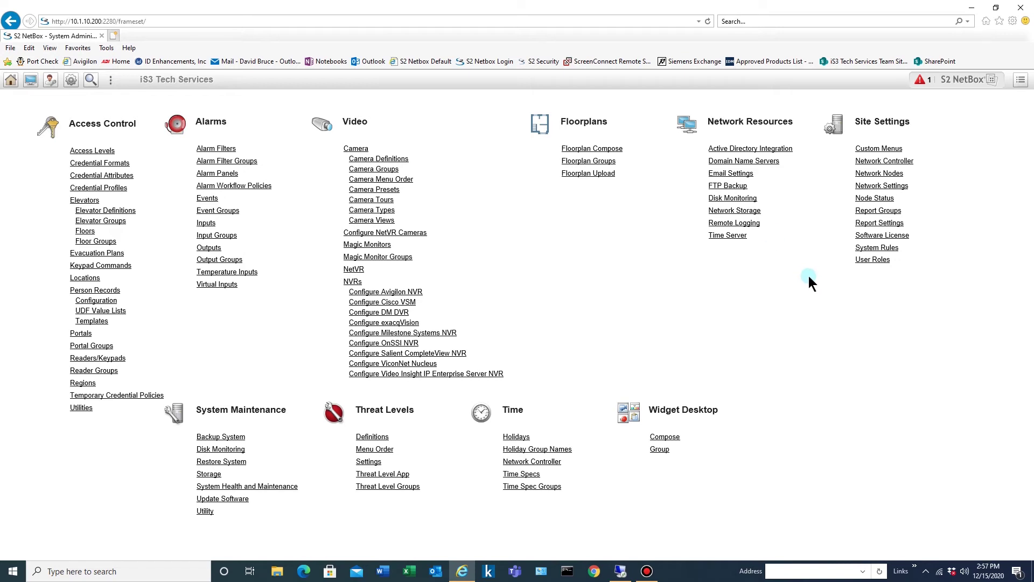
Search the system's functions for "time spe" and open the Time Specs setup page
click(91, 79)
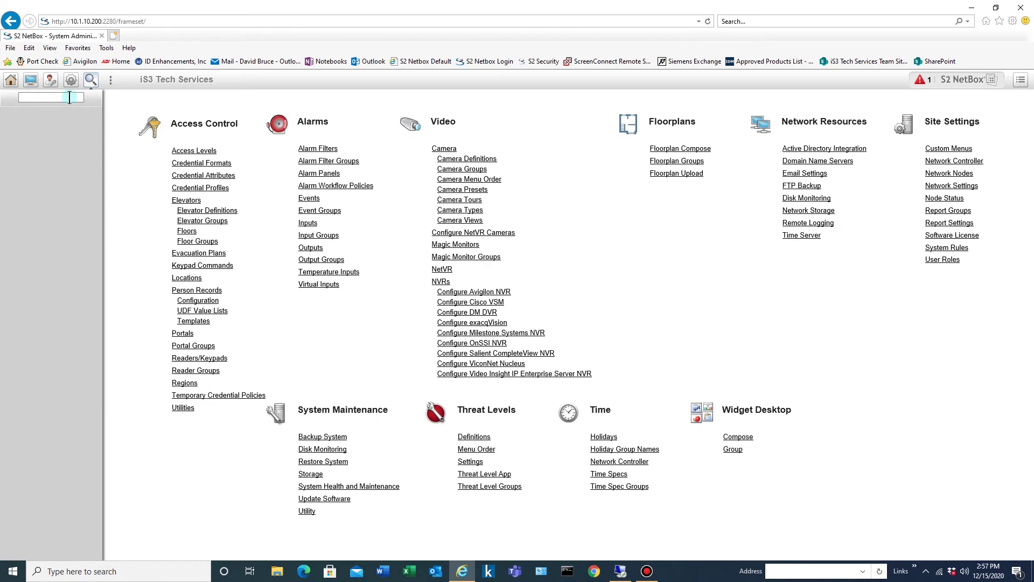
text(time spe)
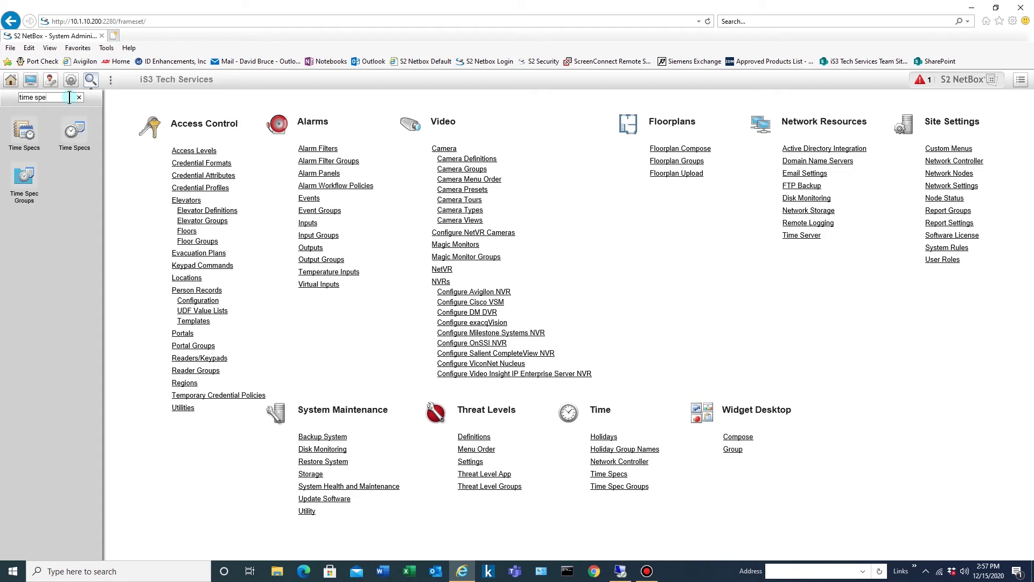
click(79, 131)
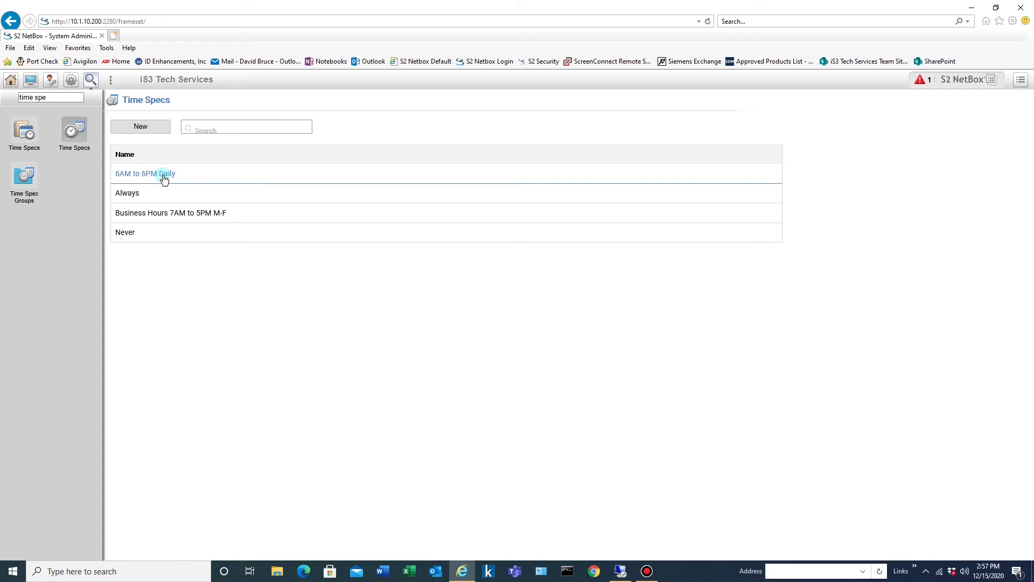
Create a new timespec named "Door Unlock Schedule 8AM to 4PM M-F"
click(140, 129)
click(332, 160)
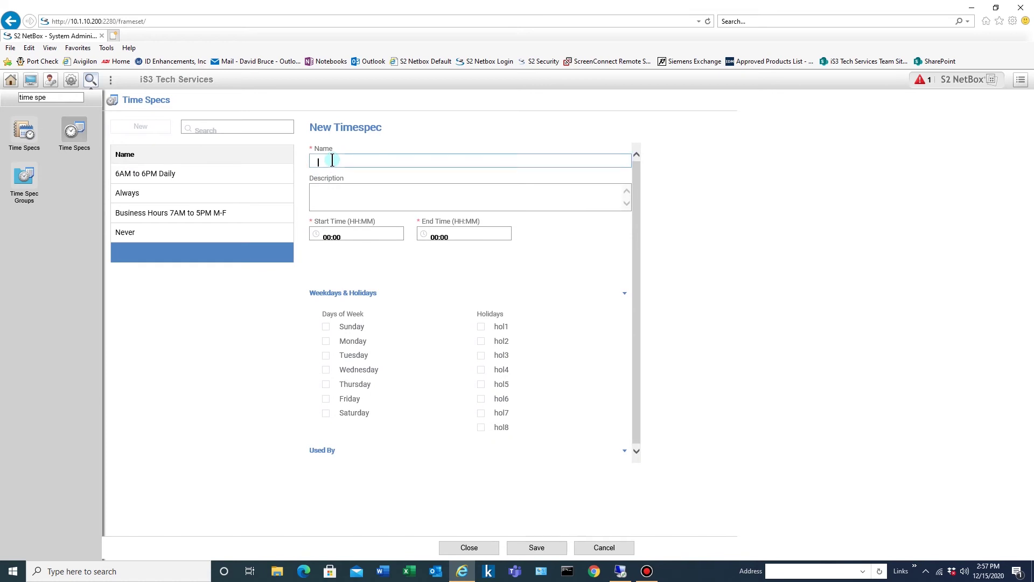
text(Door Unlock Sc)
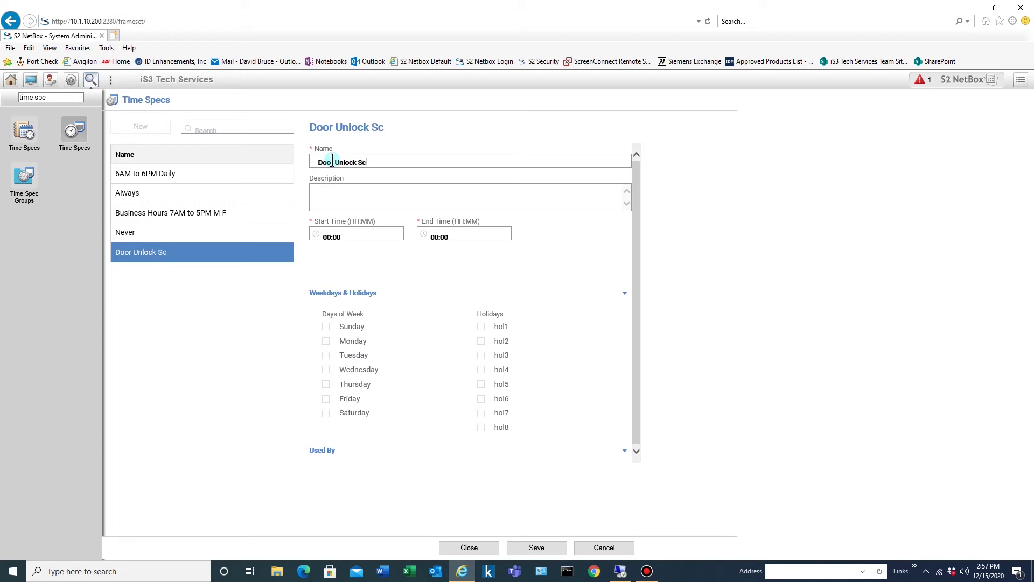
text(hedule)
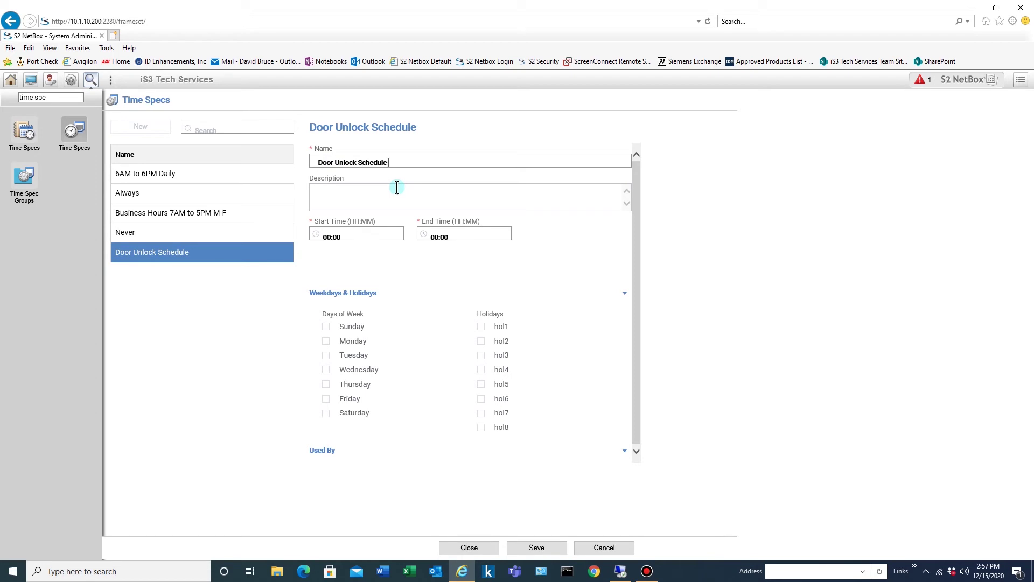
text(8AM to 4P)
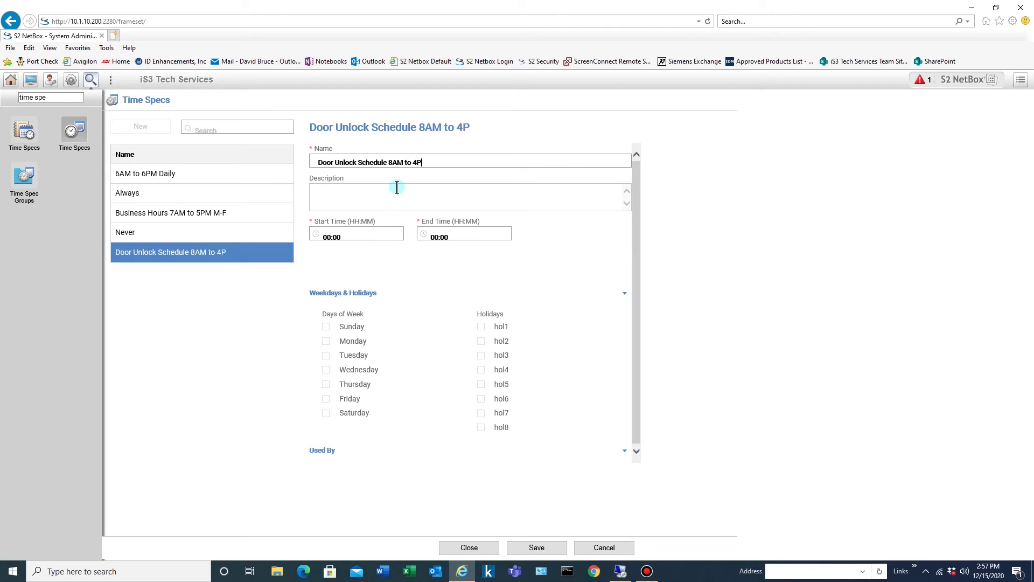
text(M M-F)
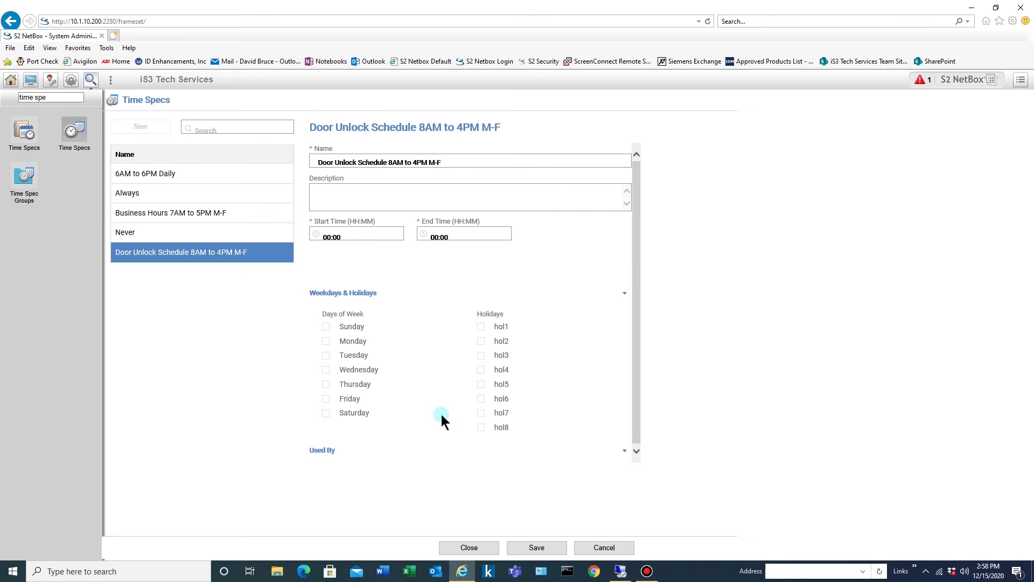
Apply the new timespec to the weekdays Monday through Friday
click(325, 341)
click(325, 357)
click(326, 370)
click(326, 400)
Set the timespec's start time to 08:00 and end time to 16:00, and save it
click(346, 236)
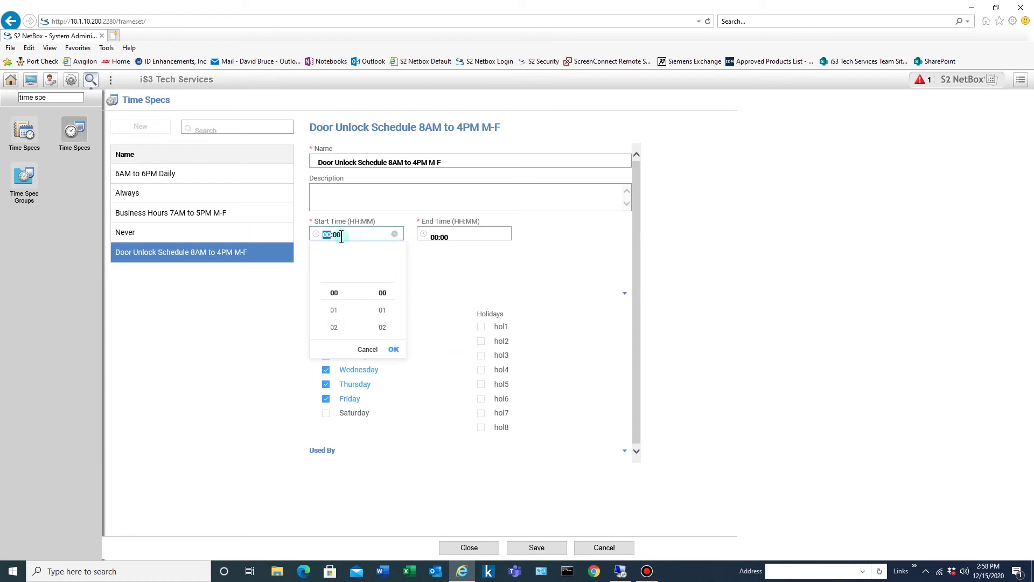
click(288, 248)
text(0800)
click(454, 240)
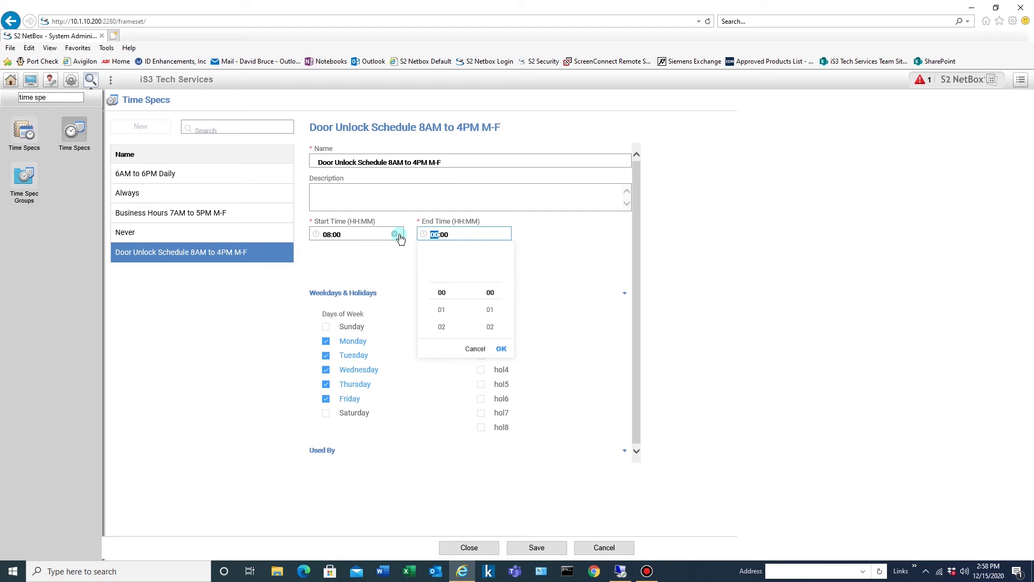
drag(451, 235, 409, 240)
text(1600)
click(570, 264)
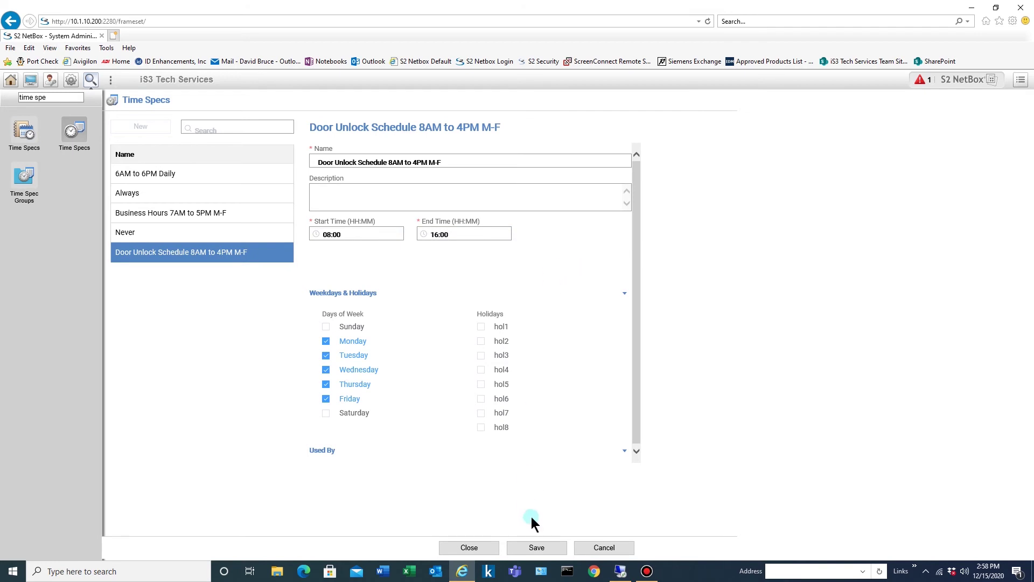
click(536, 547)
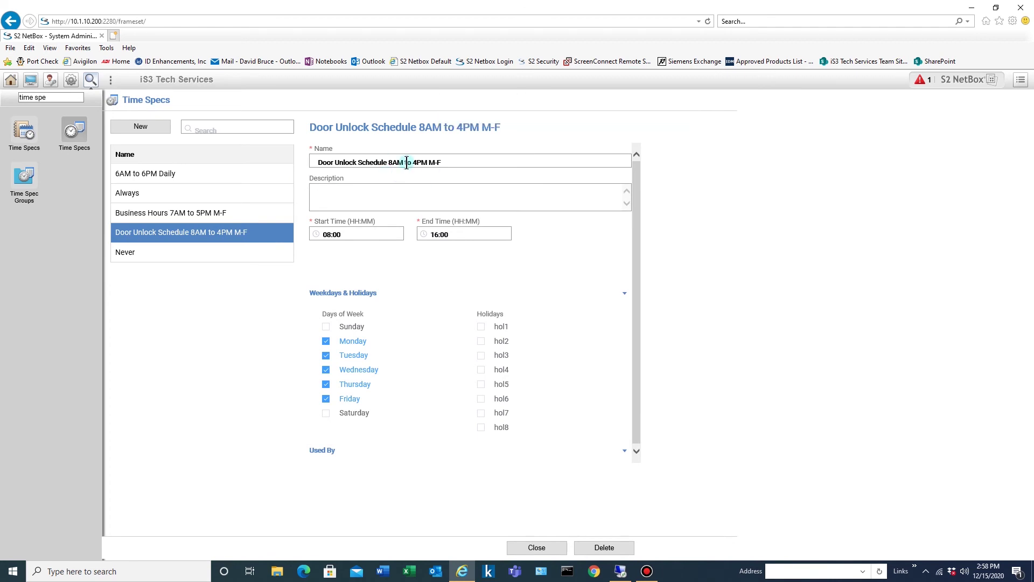
Search the system's functions for "portal g" and open the Portal Groups setup page
click(50, 98)
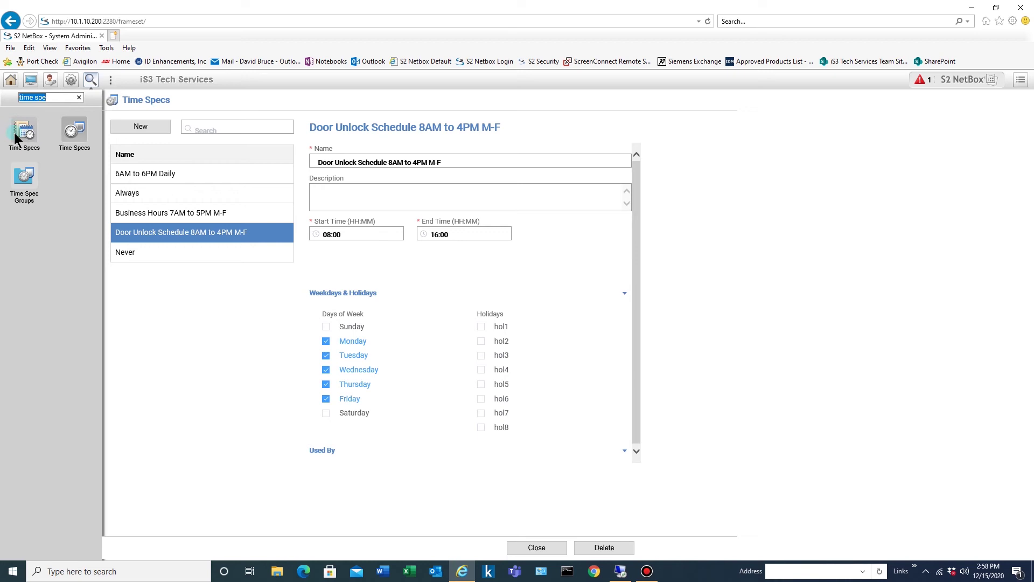
text(portal g)
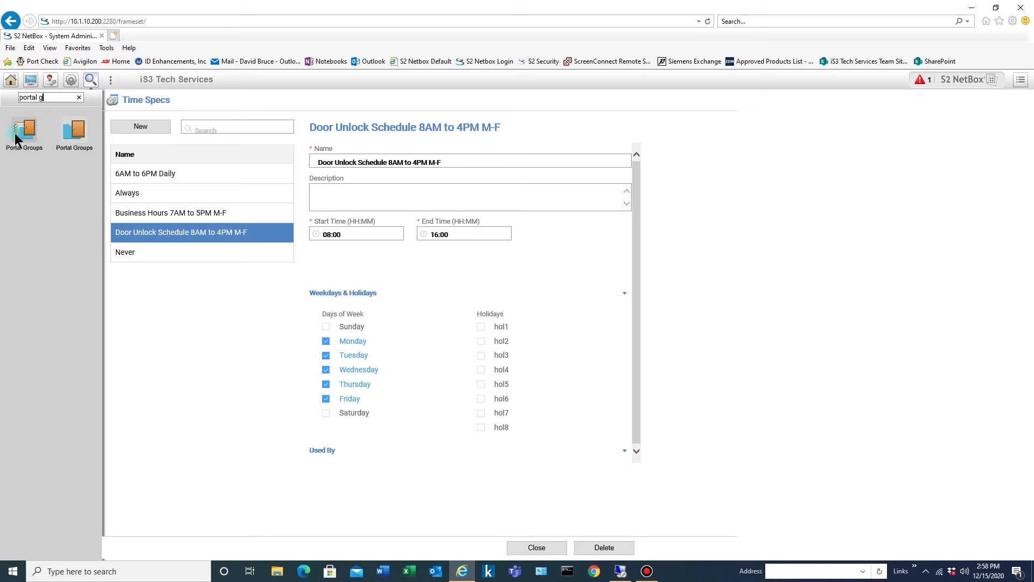
click(78, 132)
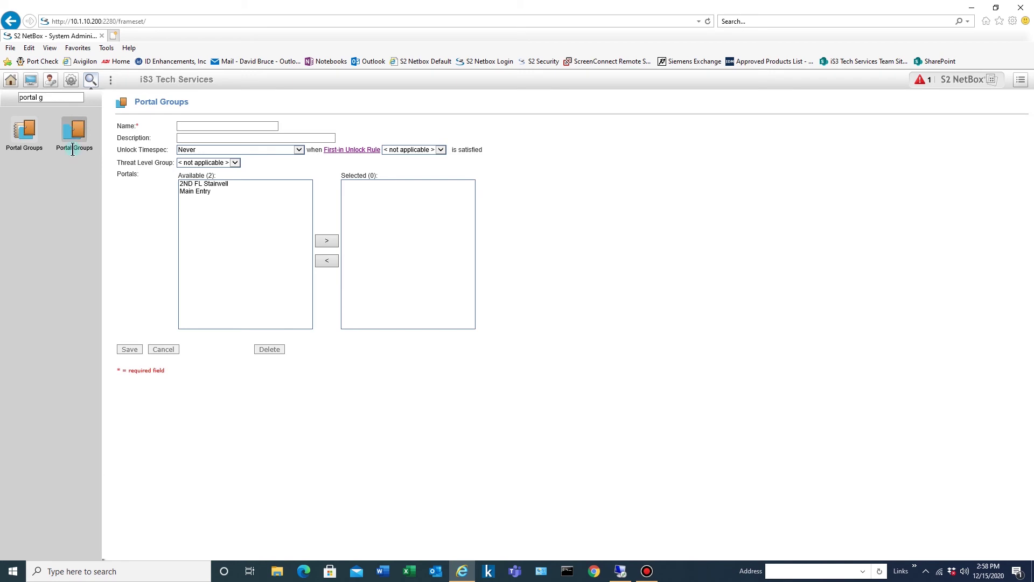
Name the new portal group "Main Entry Unlock" and set its unlock timespec to Door Unlock Schedule 8AM to 4PM M-F
click(234, 193)
text(Main Entry Unlock)
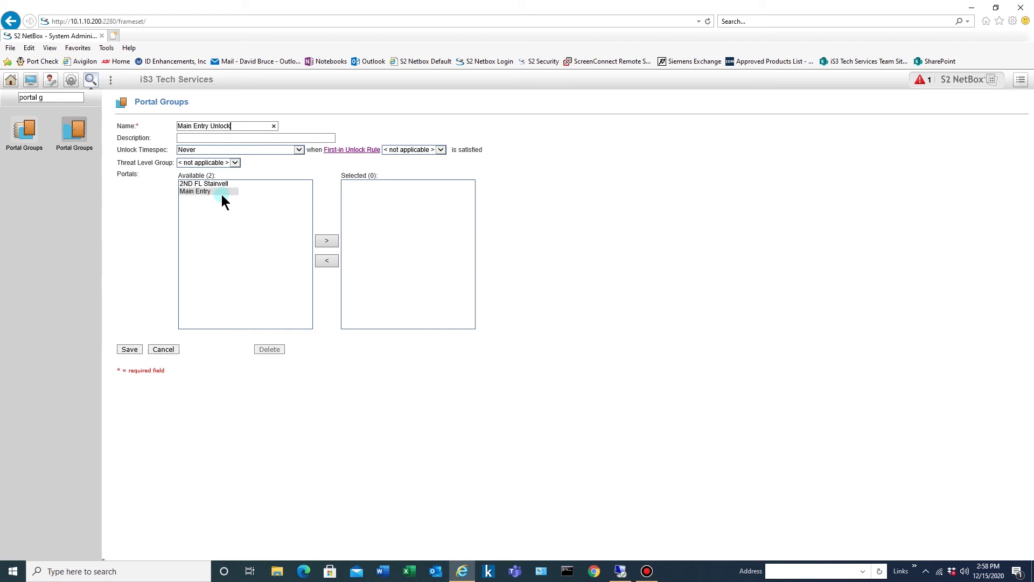
click(297, 150)
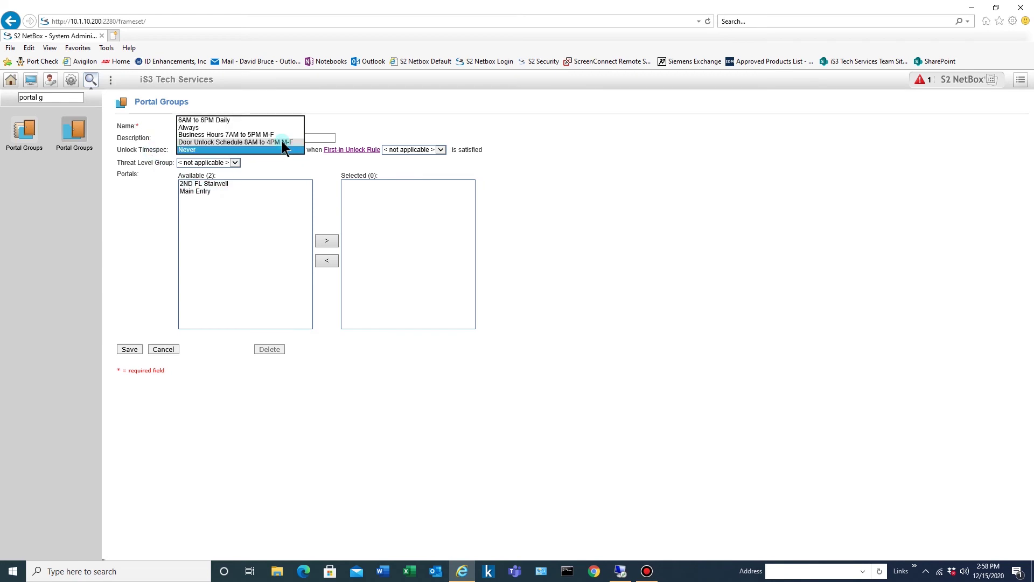
click(284, 142)
click(221, 253)
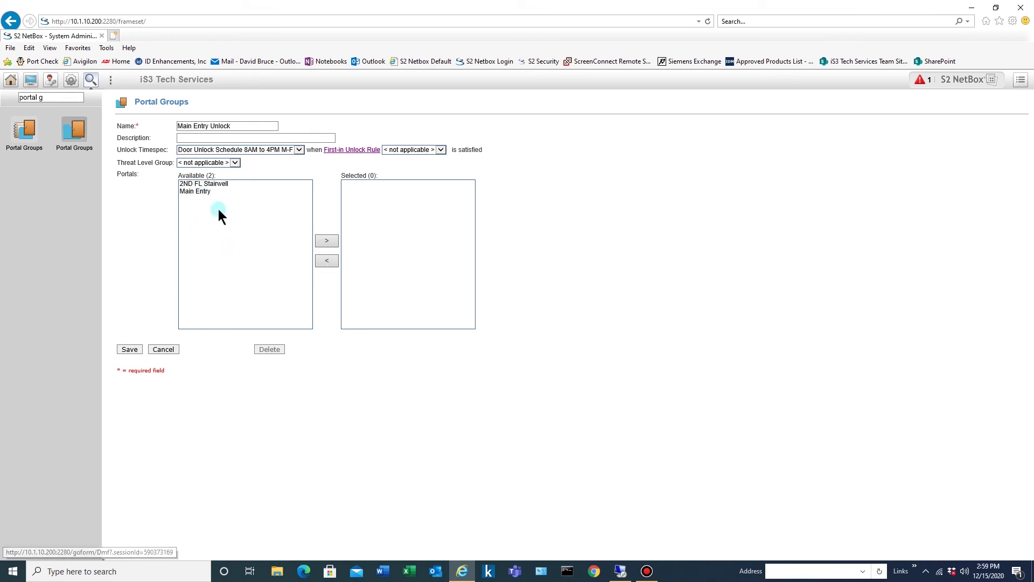
Add the Main Entry portal to the group's selected portals and save the group
click(195, 191)
double_click(195, 192)
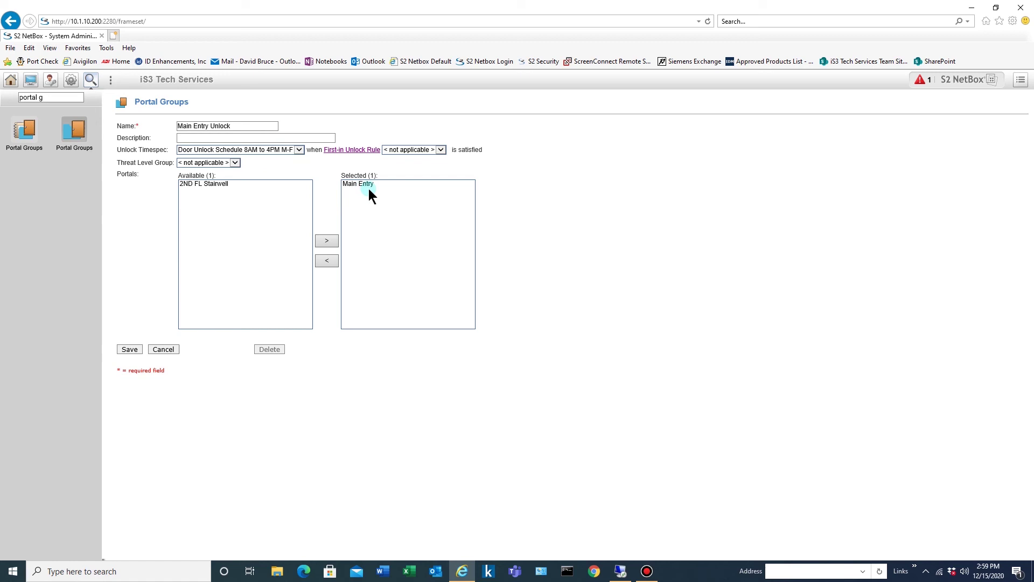
click(130, 350)
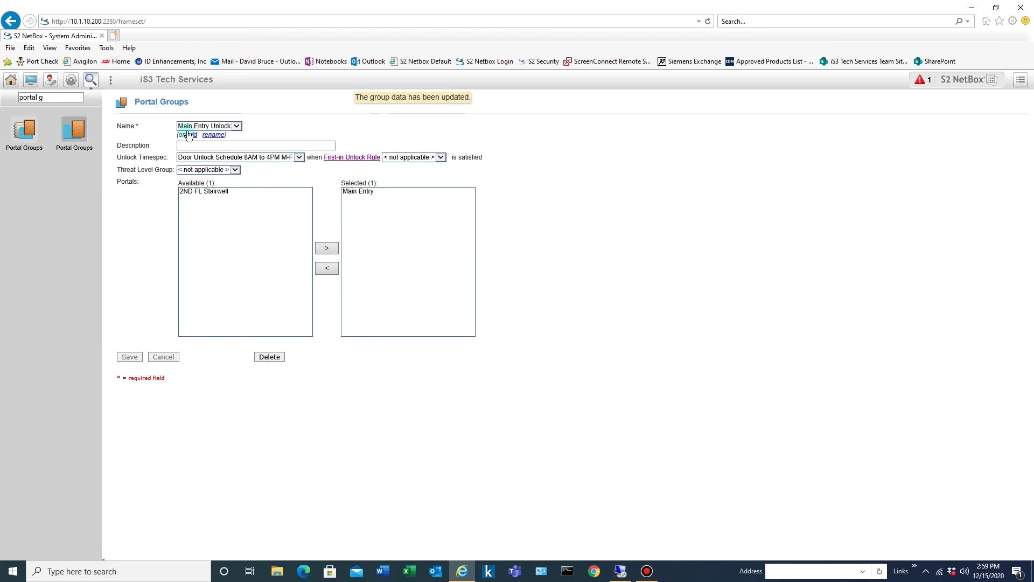
Search for "portal status" and open the Portal Status page to check the Main Entry door's state
click(53, 99)
key(BackSpace)
text(status)
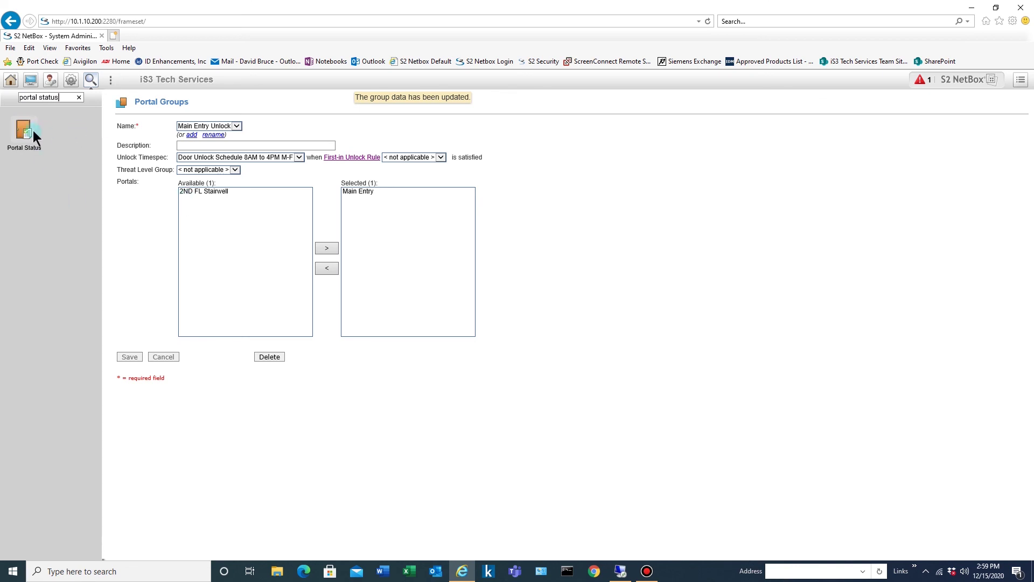
click(24, 144)
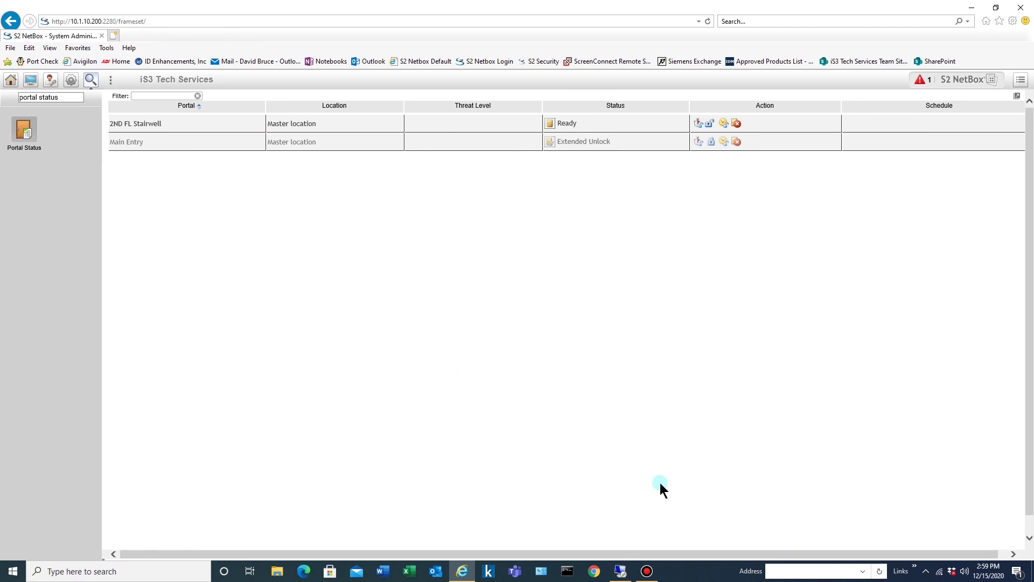
click(647, 571)
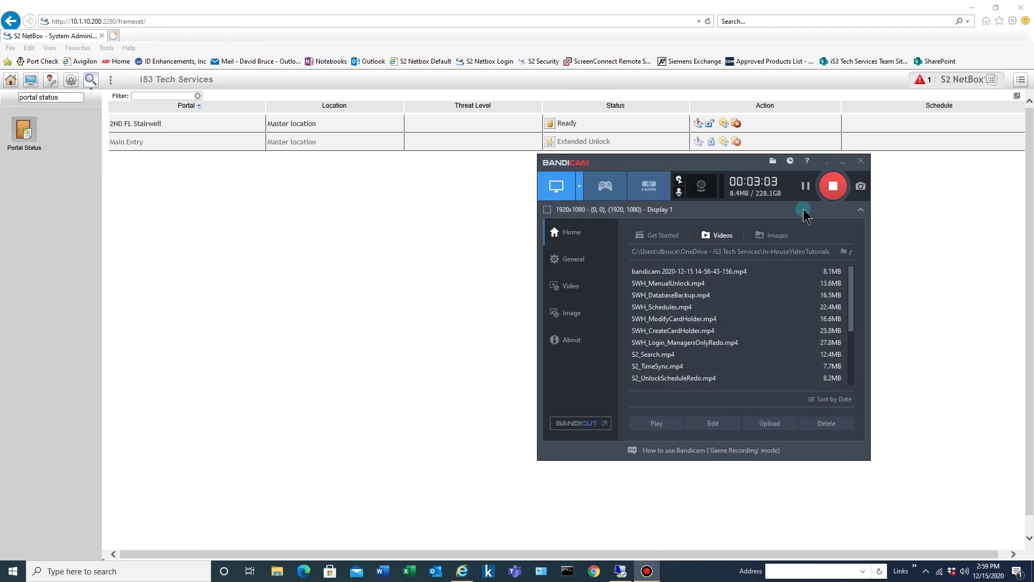